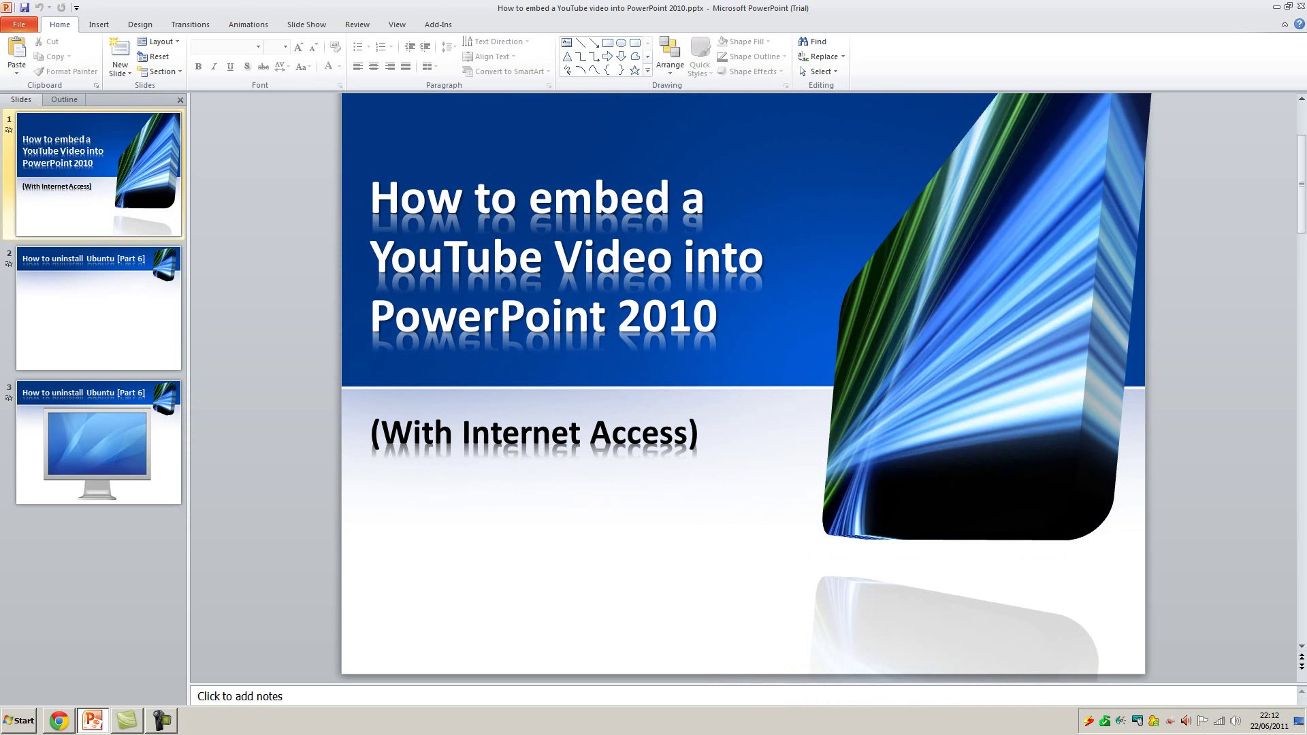
- Bring up the embed code for the Ubuntu Part 6 video in Chrome
left_click(68, 723)
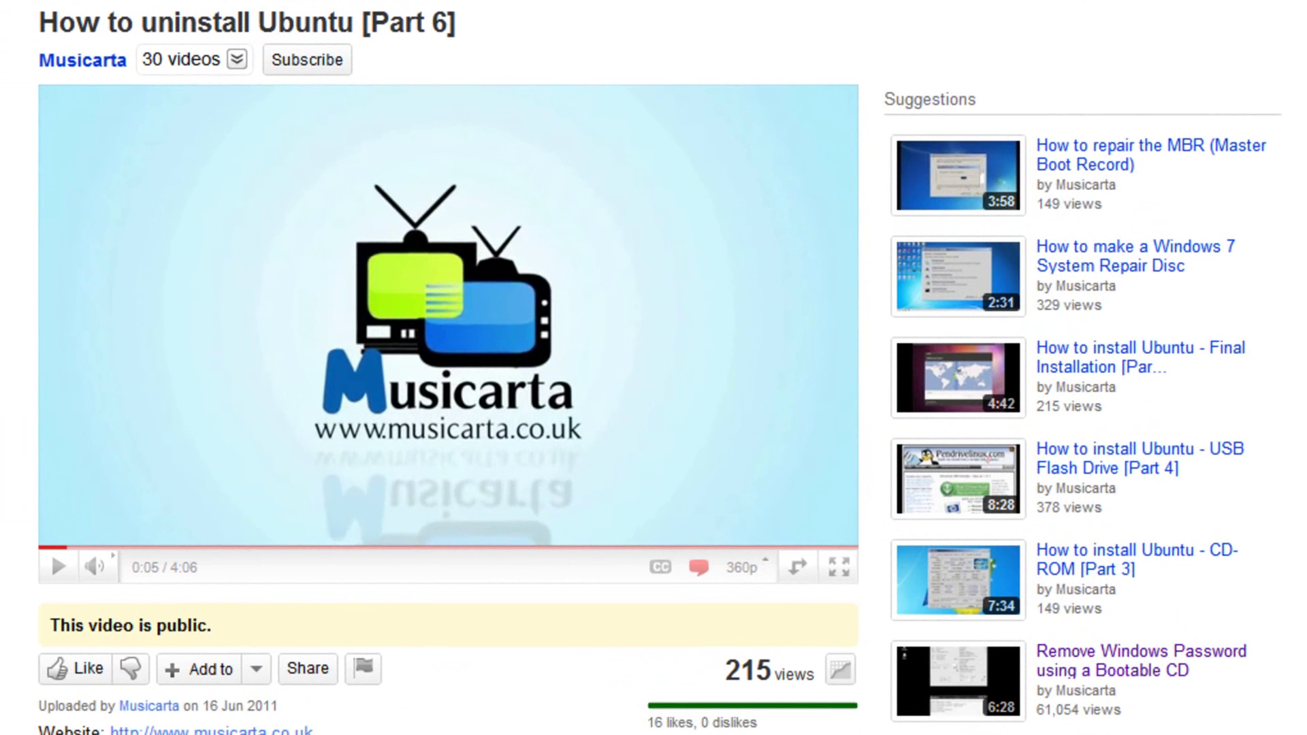
scroll(338, 247, "down", 5)
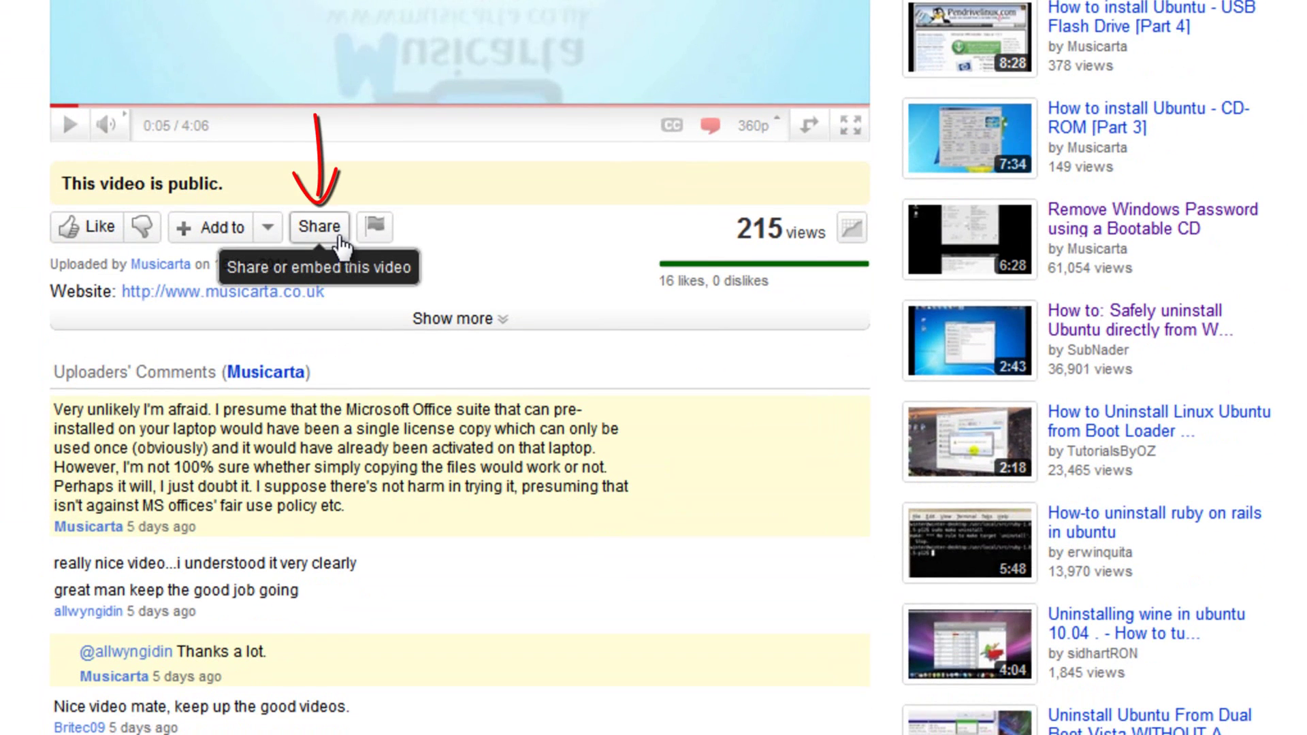
left_click(340, 237)
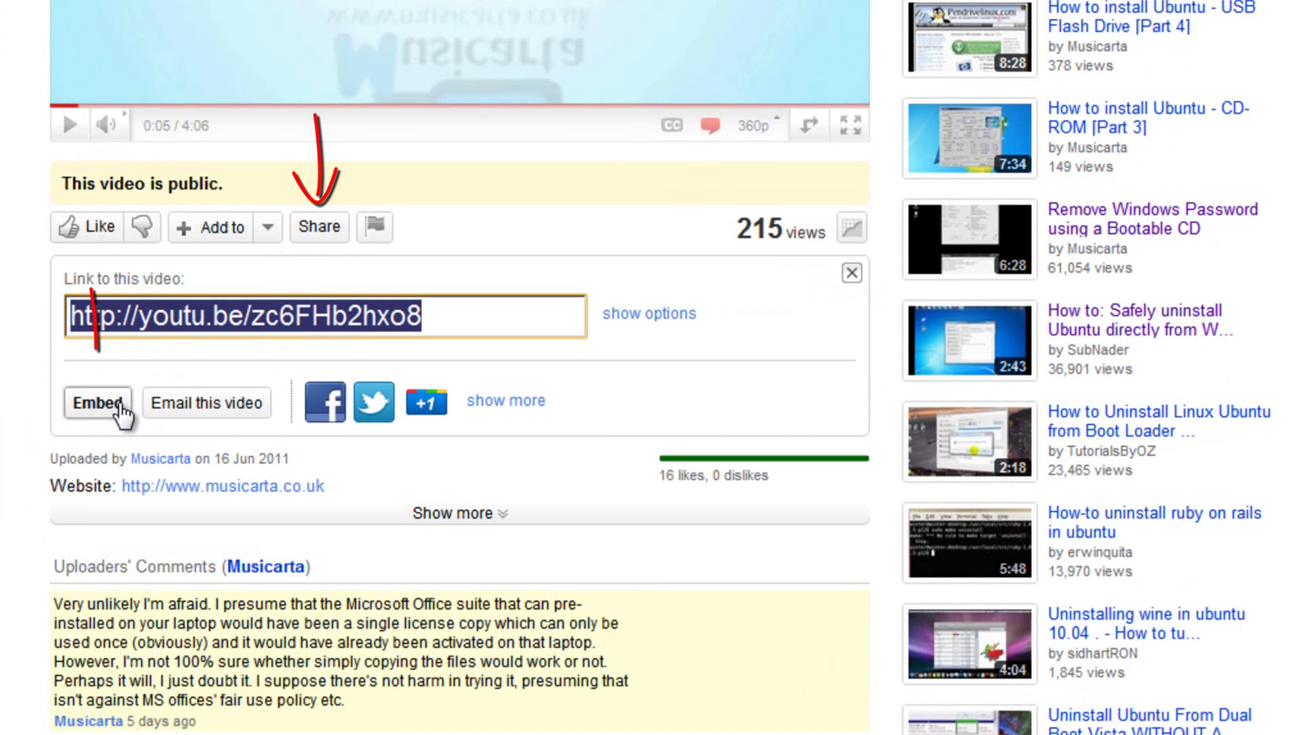
left_click(122, 405)
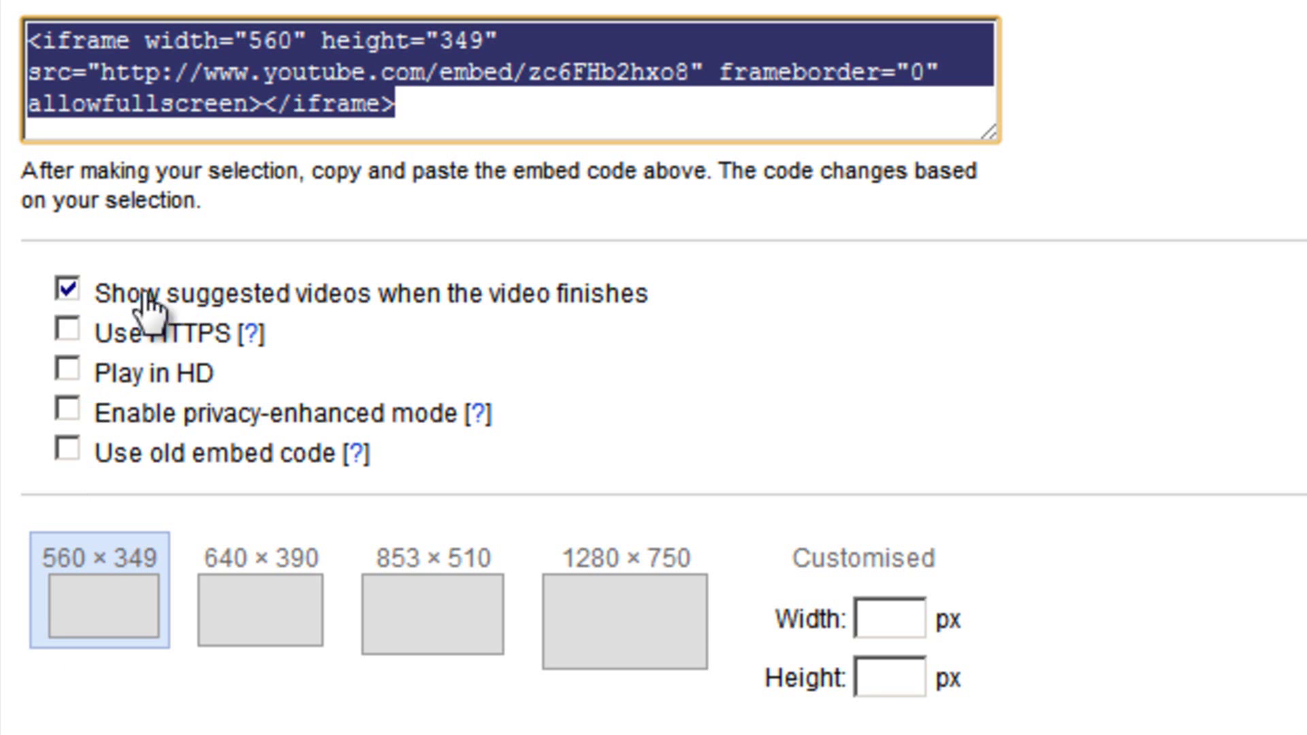
- Turn off suggested videos, use the old embed code at 1280 × 750, and copy it
left_click(64, 292)
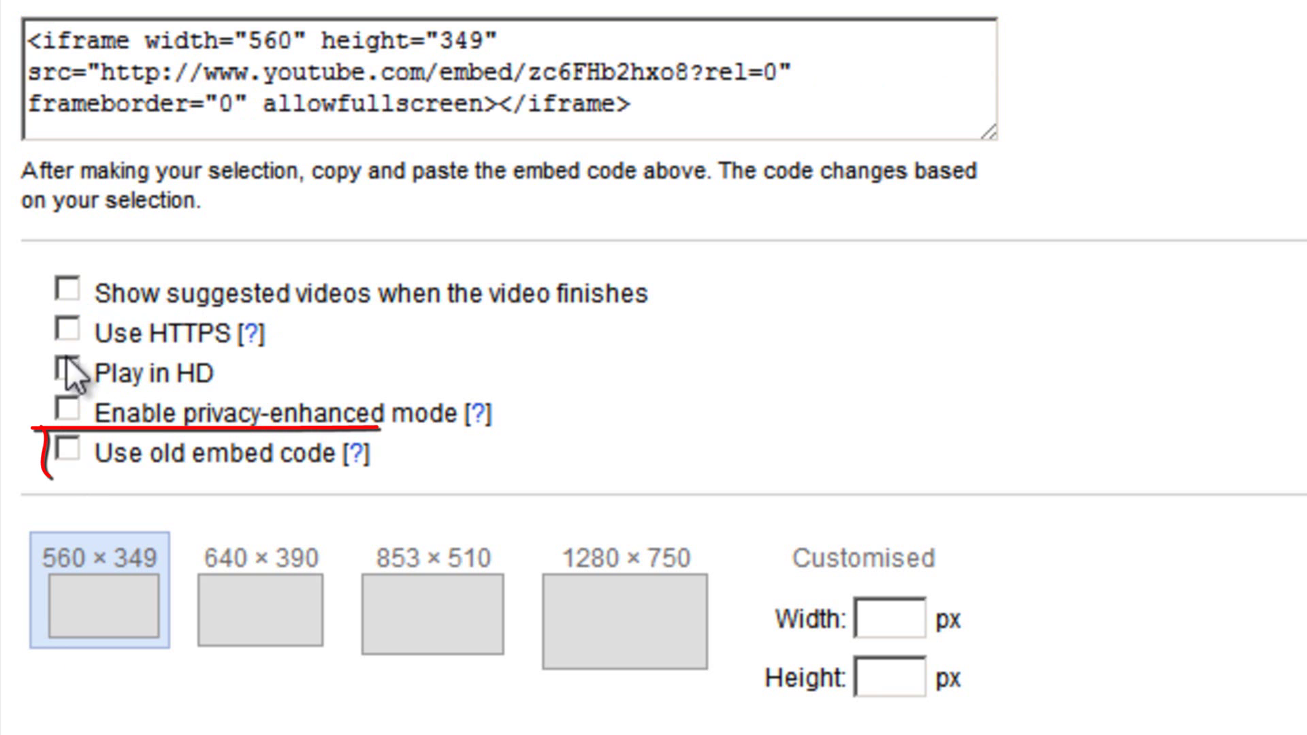
left_click(75, 463)
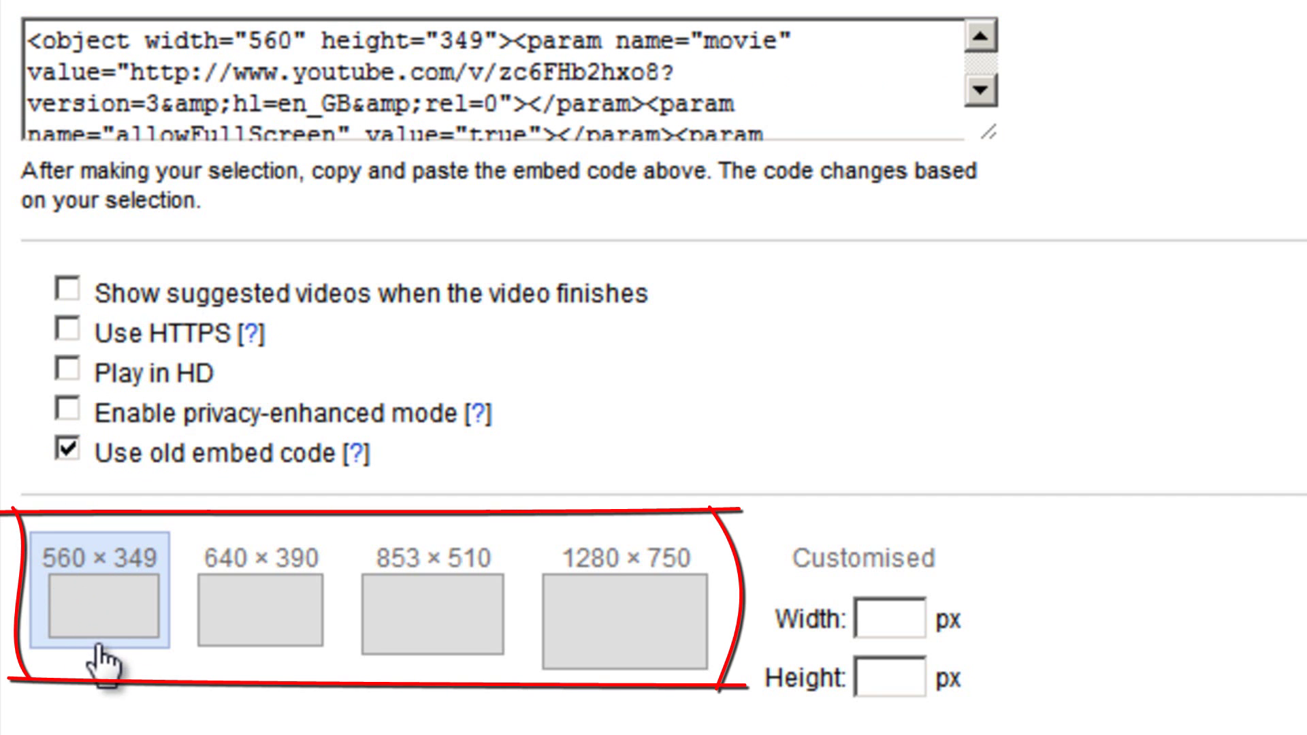
left_click(632, 593)
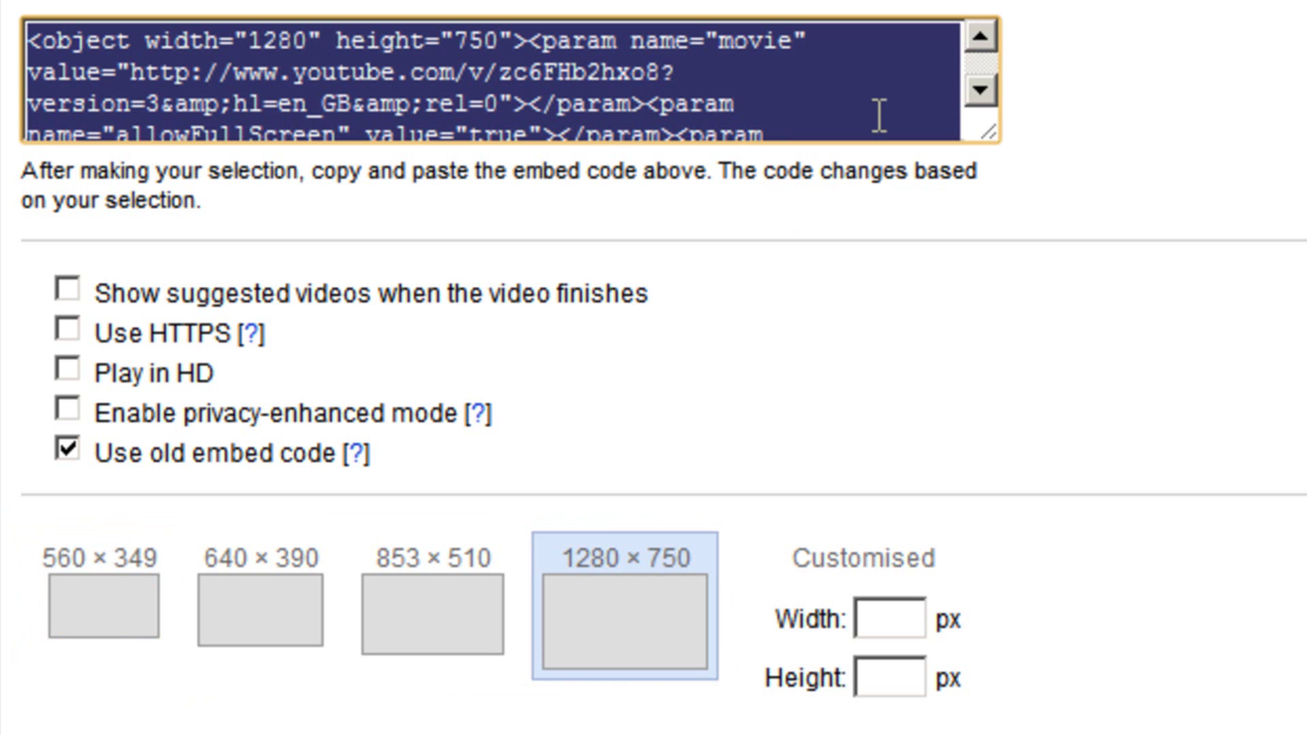
key("ctrl+c")
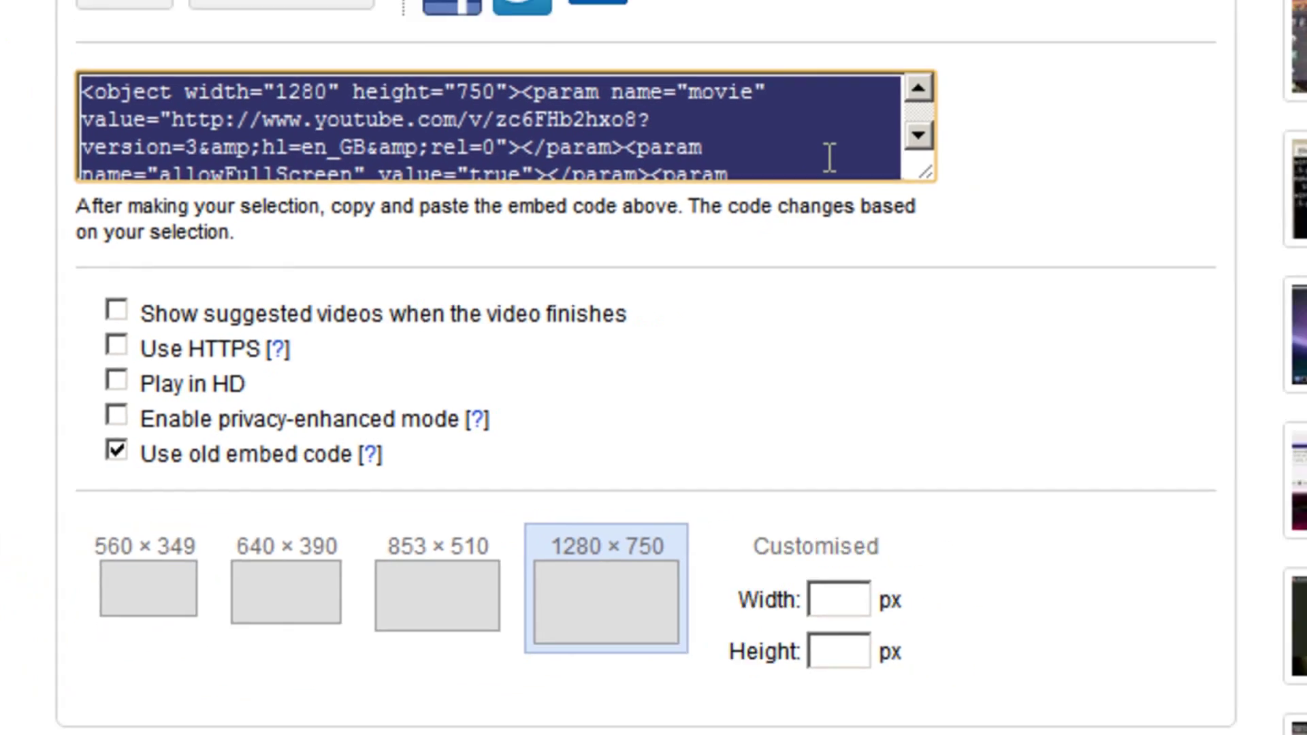
- Open Insert Video From Web Site on the 'How to uninstall Ubuntu [Part 6]' slide
key("alt+Tab")
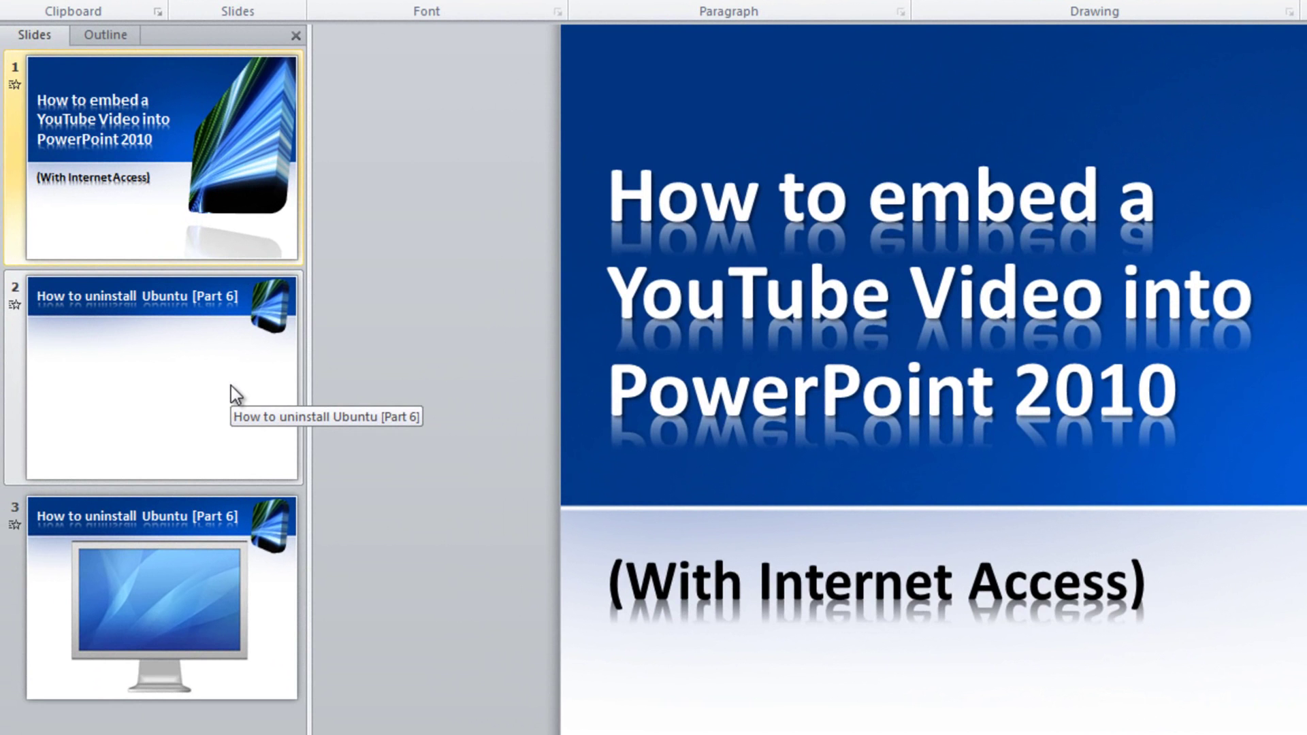
left_click(230, 385)
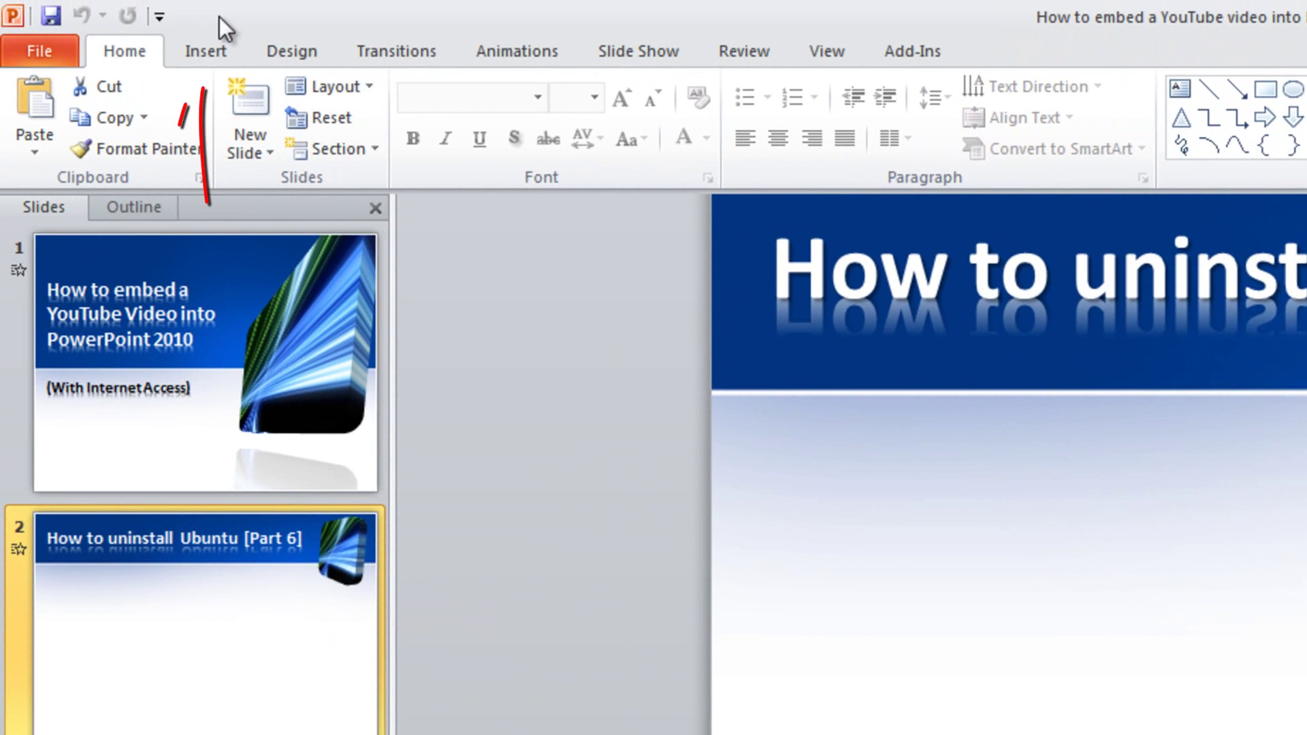
left_click(231, 54)
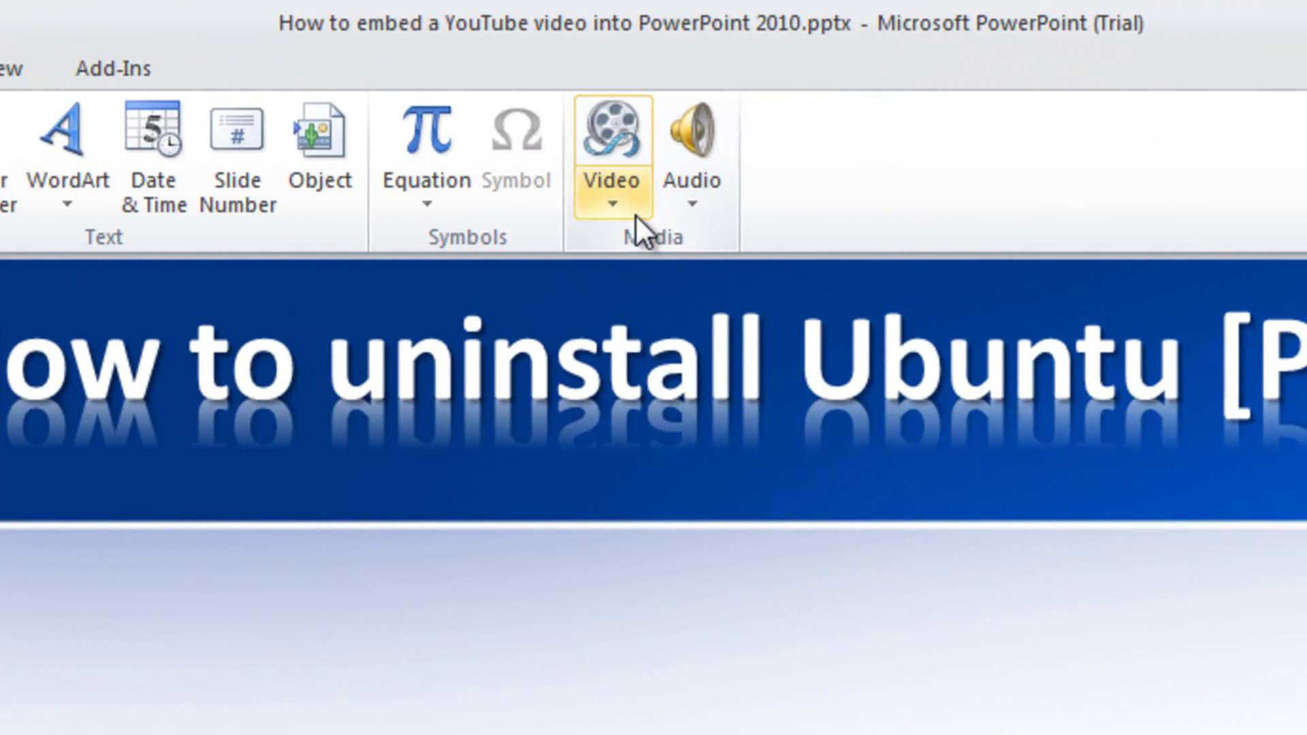
left_click(635, 215)
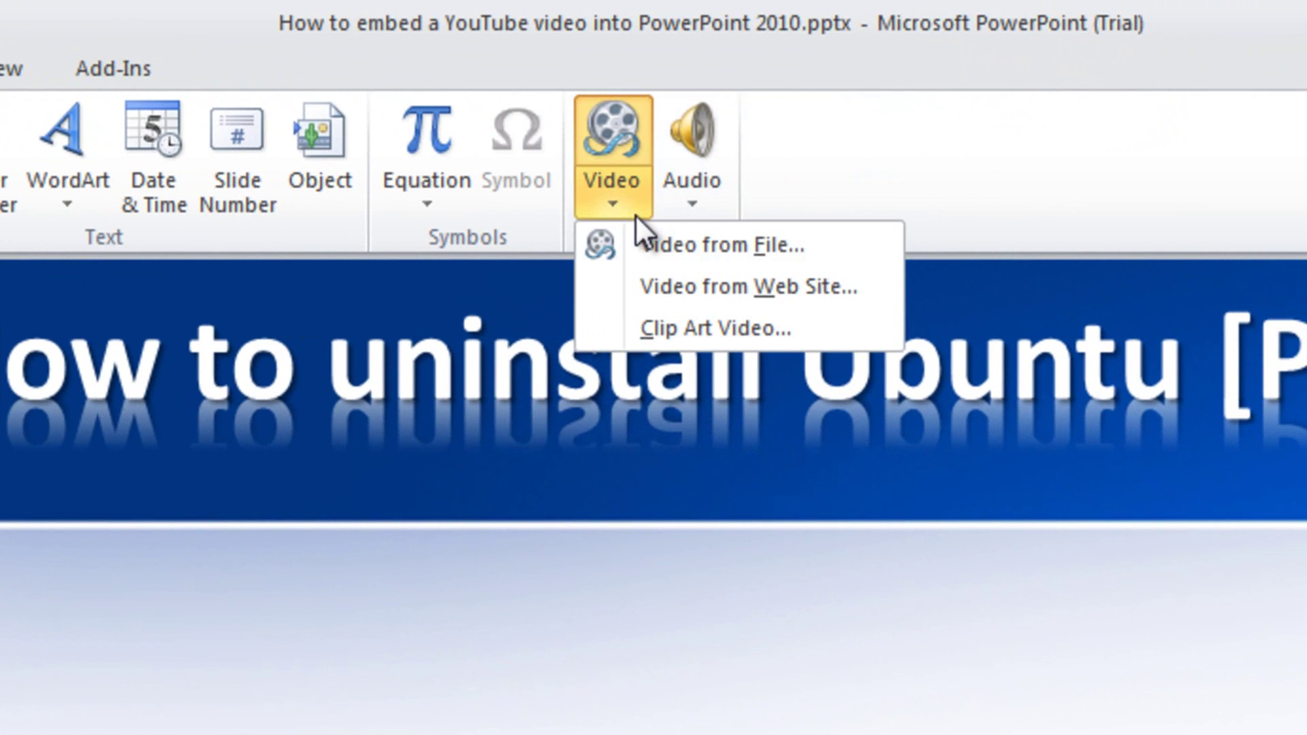
left_click(866, 290)
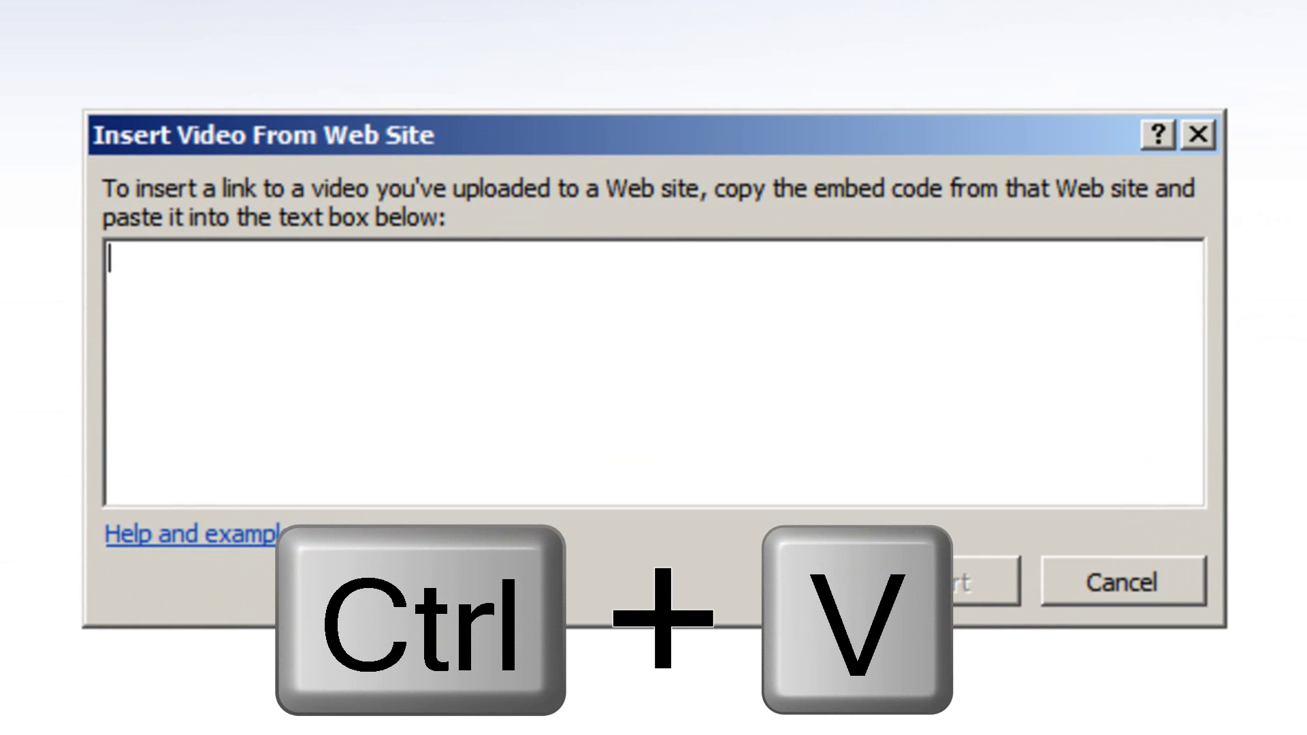
- Paste the YouTube embed code and size the video to about 18 × 13.5 cm beneath the title
key("ctrl+v")
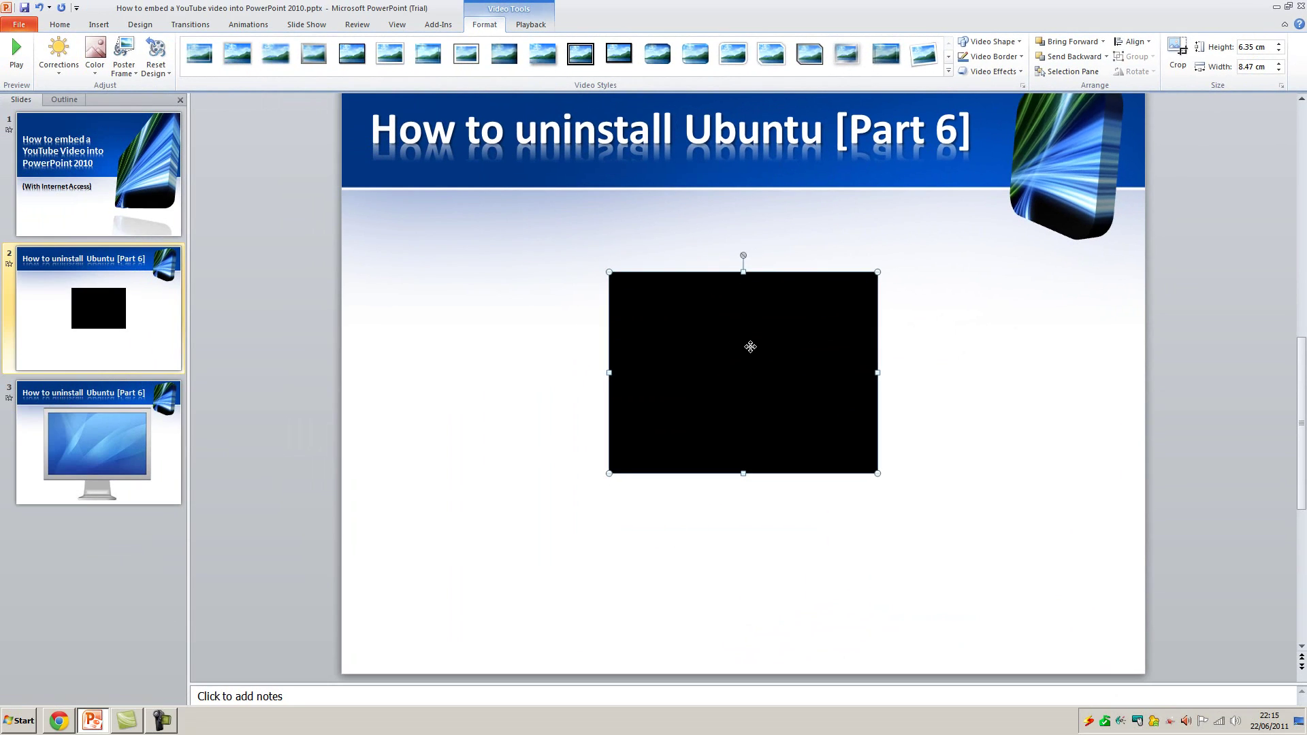
left_click_drag(745, 344, 525, 304)
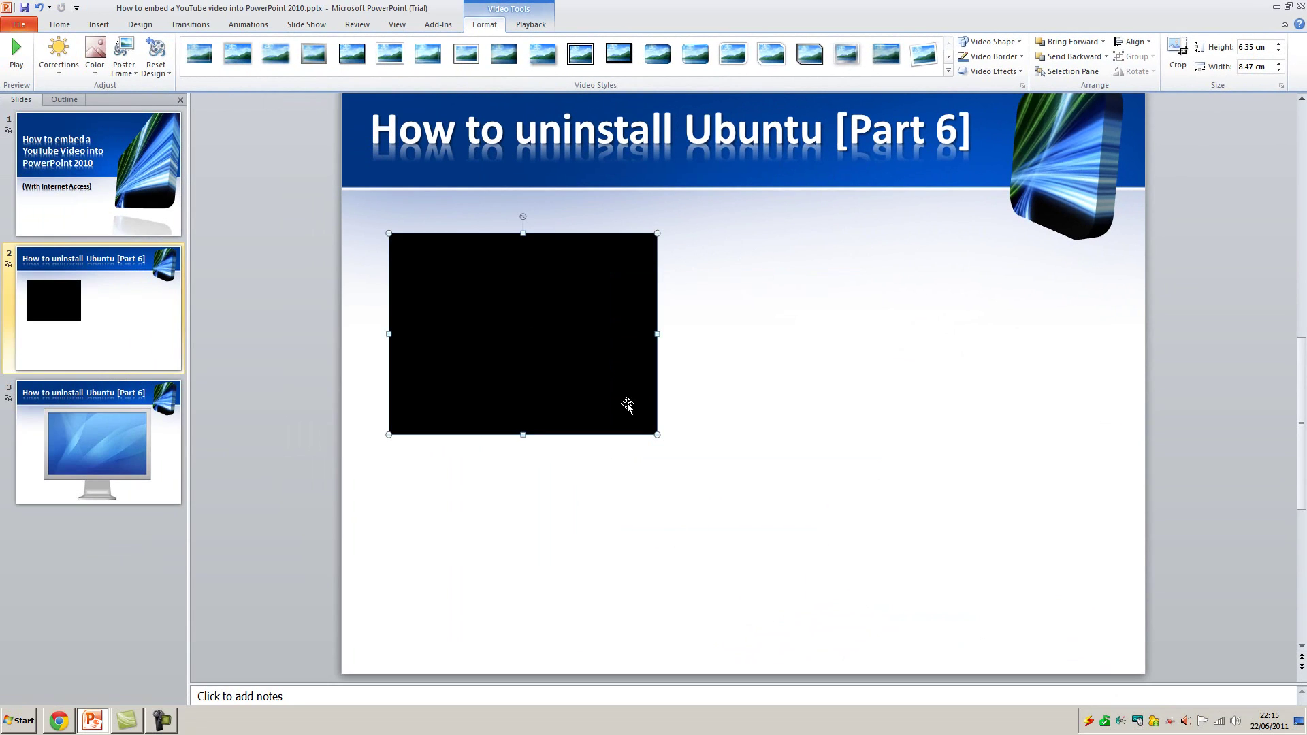
mouse_move(656, 434)
left_mouse_down()
mouse_move(977, 535)
mouse_move(960, 524)
left_mouse_up()
mouse_move(794, 431)
left_mouse_down()
mouse_move(838, 419)
mouse_move(831, 428)
left_mouse_up()
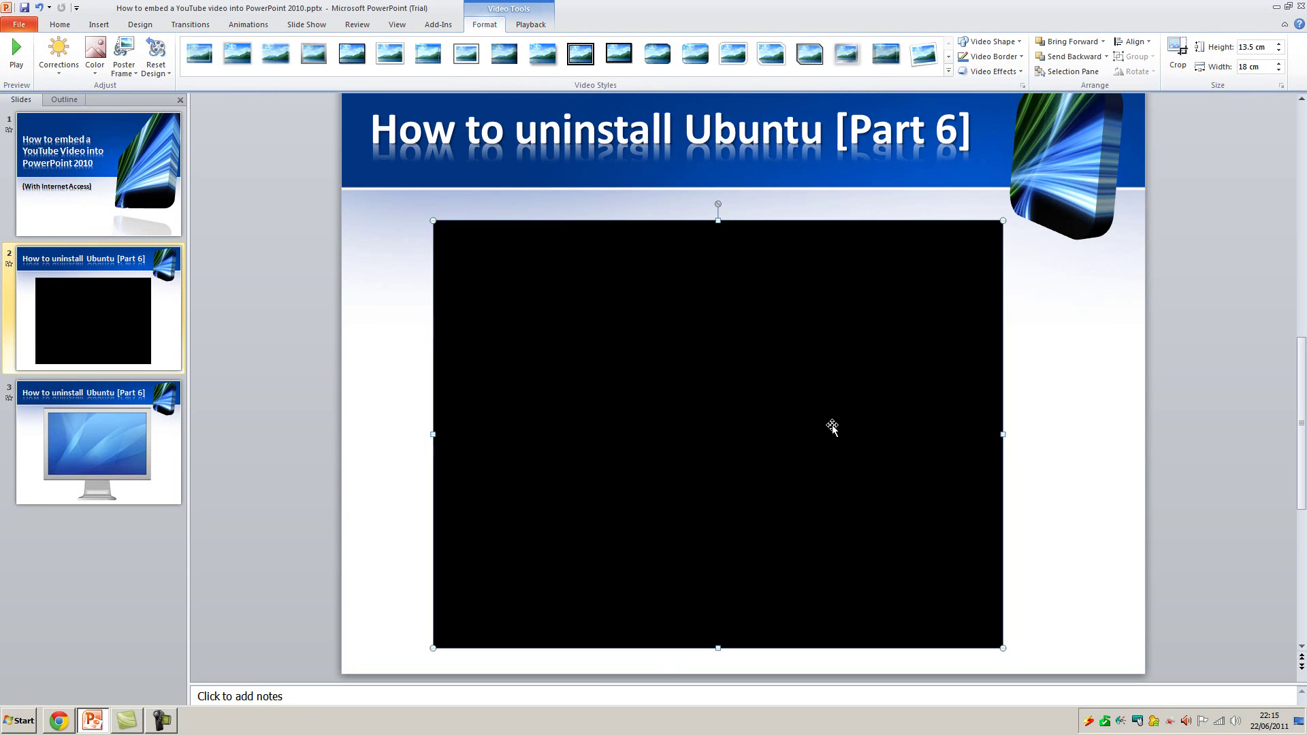
left_click(279, 373)
left_click(306, 25)
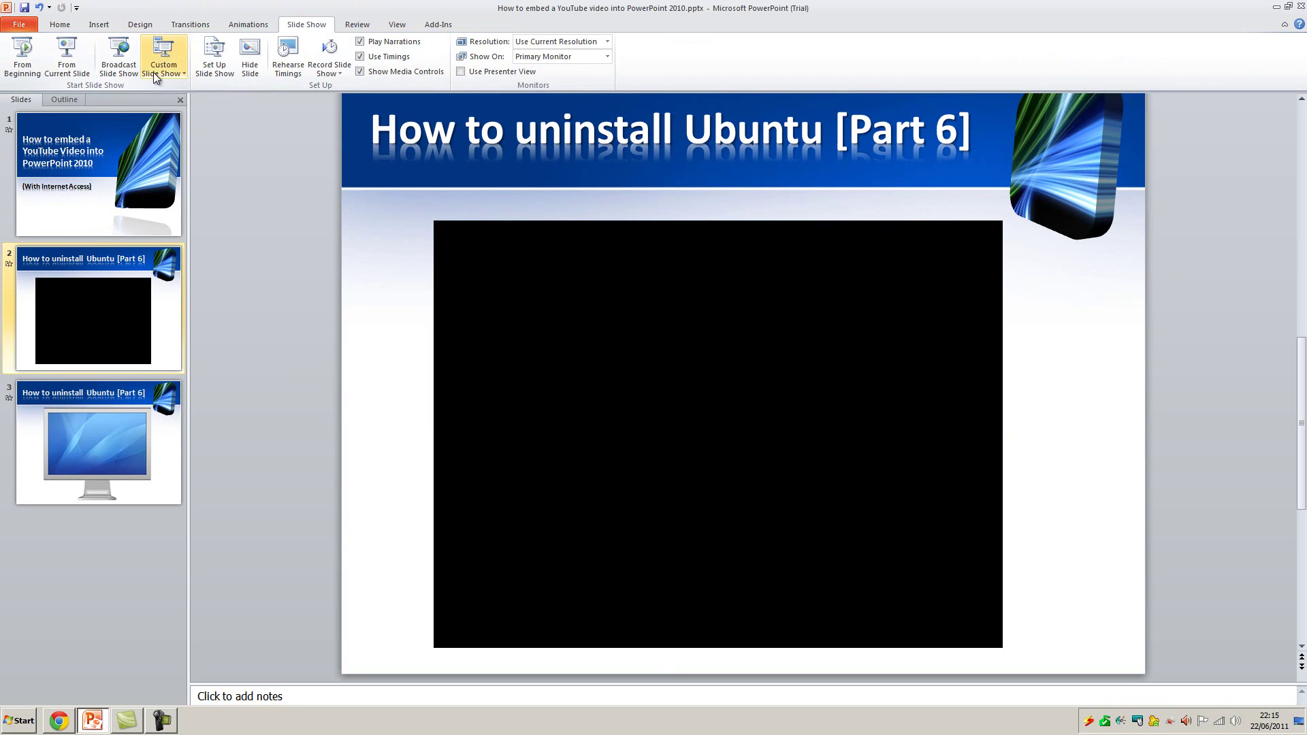
left_click(67, 67)
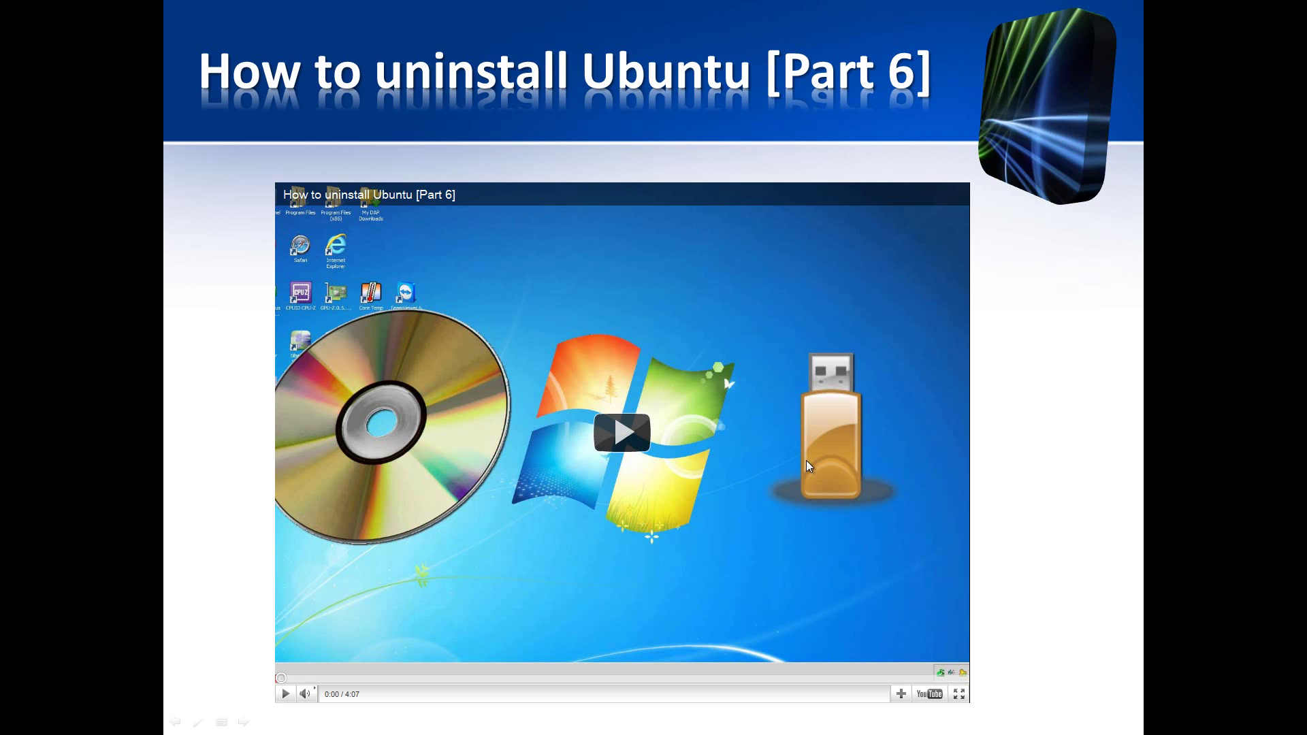
left_click(622, 434)
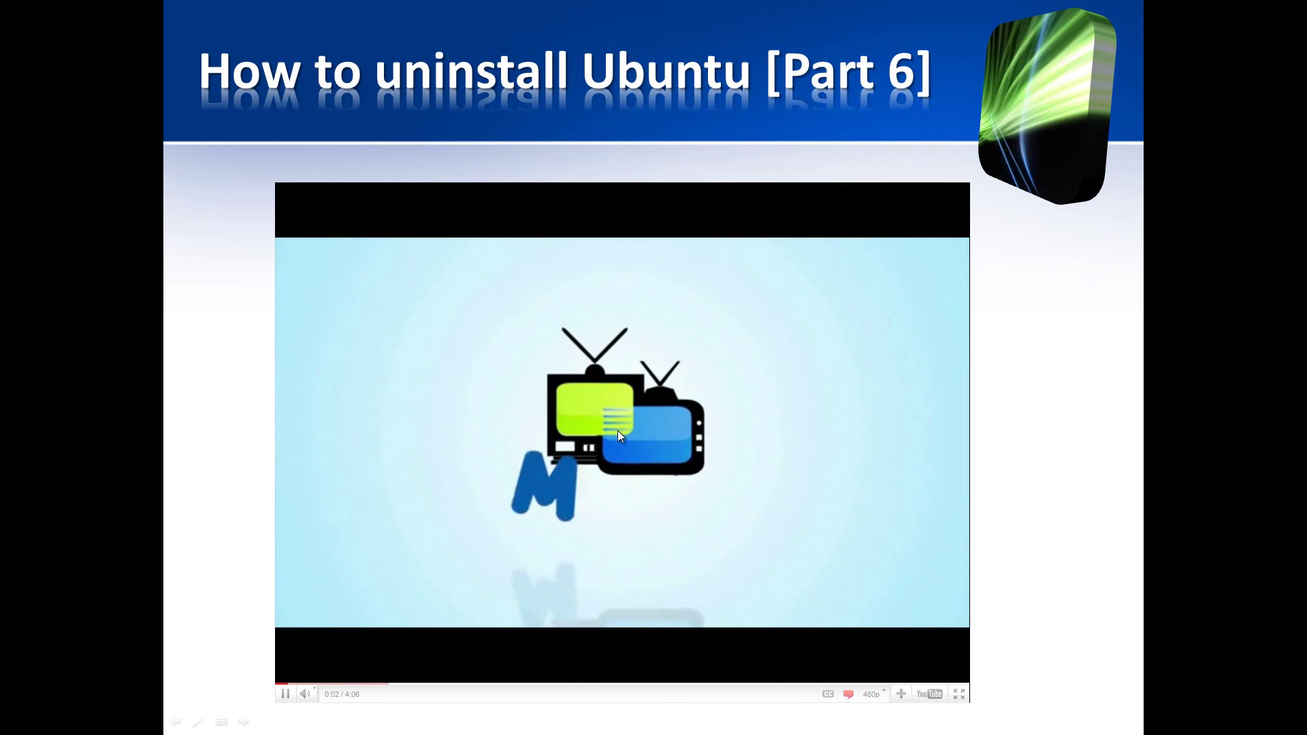
left_click(286, 694)
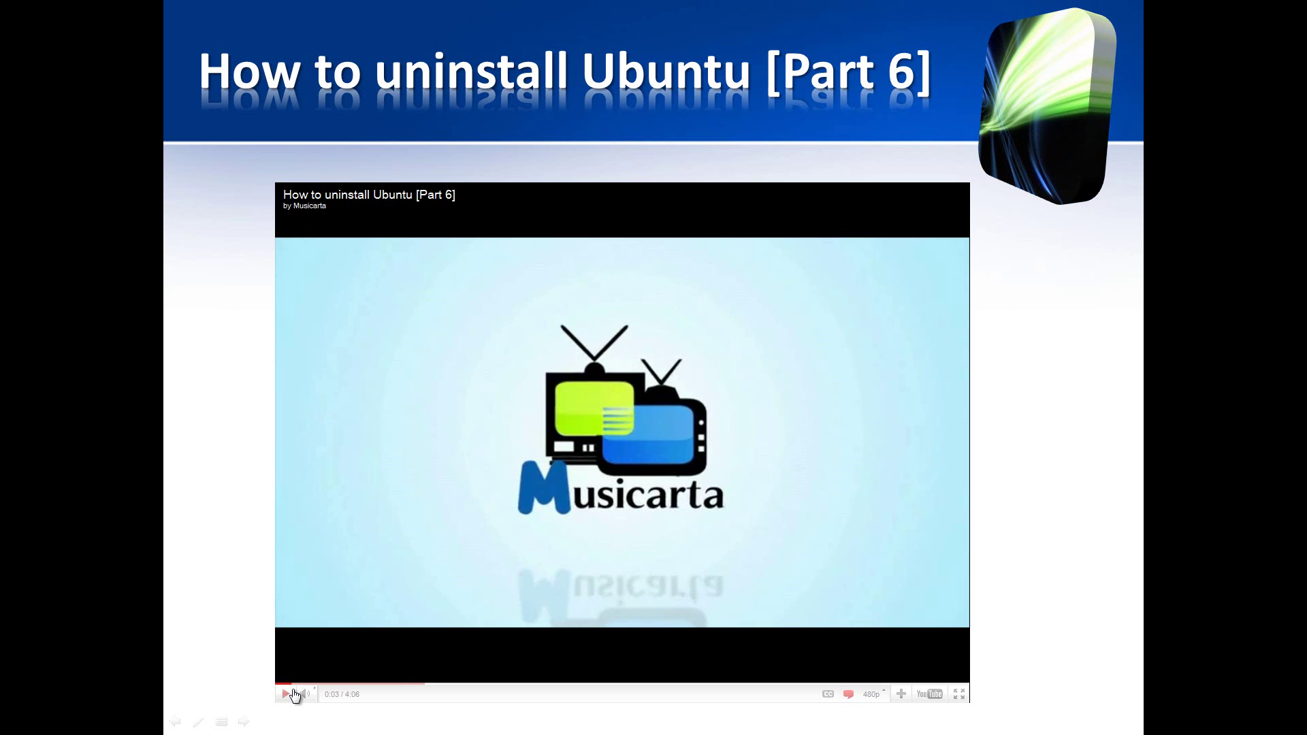
key("Escape")
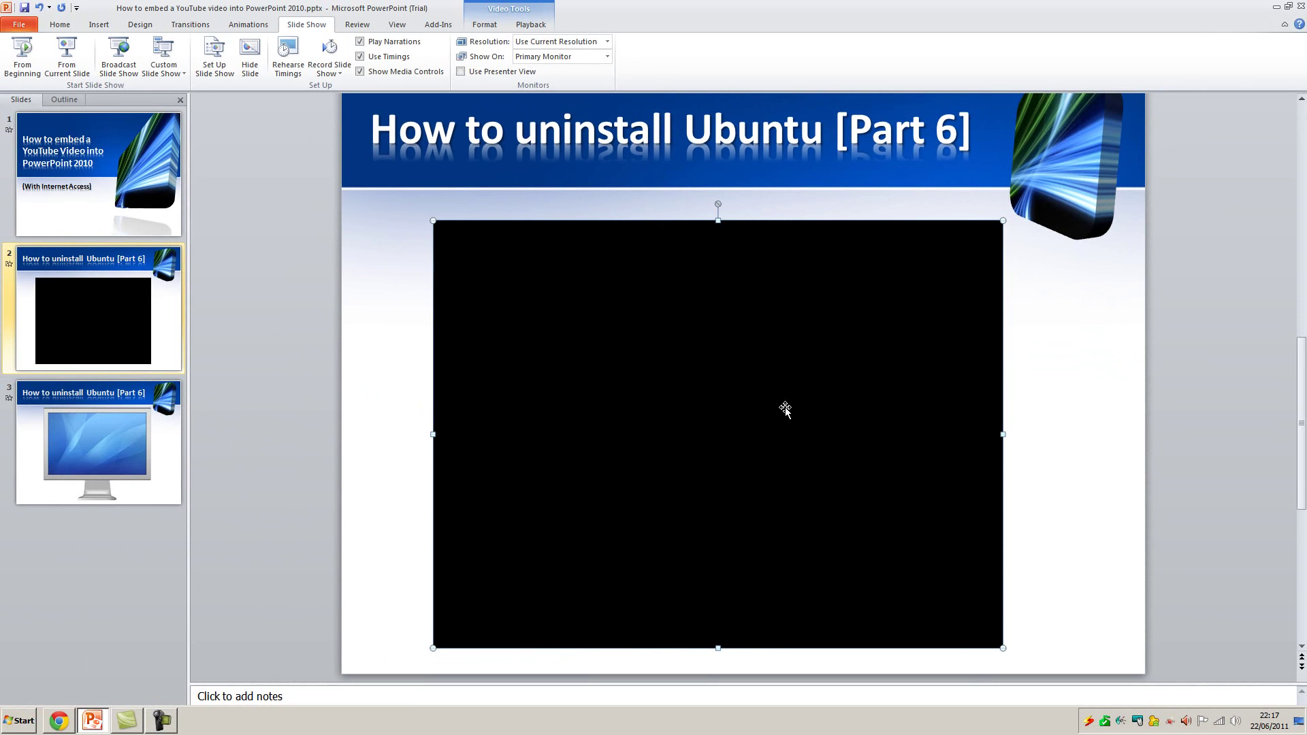
- Paste the copied video onto slide 3 with the monitor picture
left_click(165, 443)
right_click(392, 470)
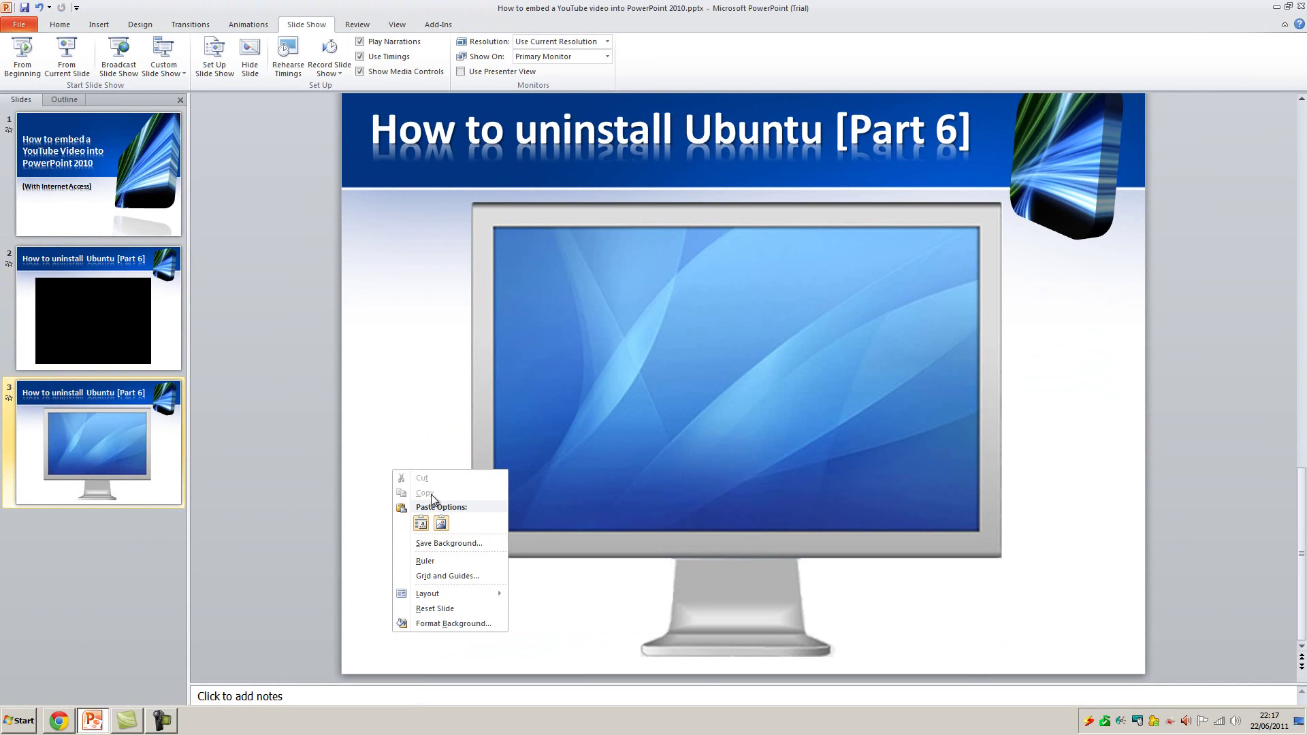
left_click(421, 522)
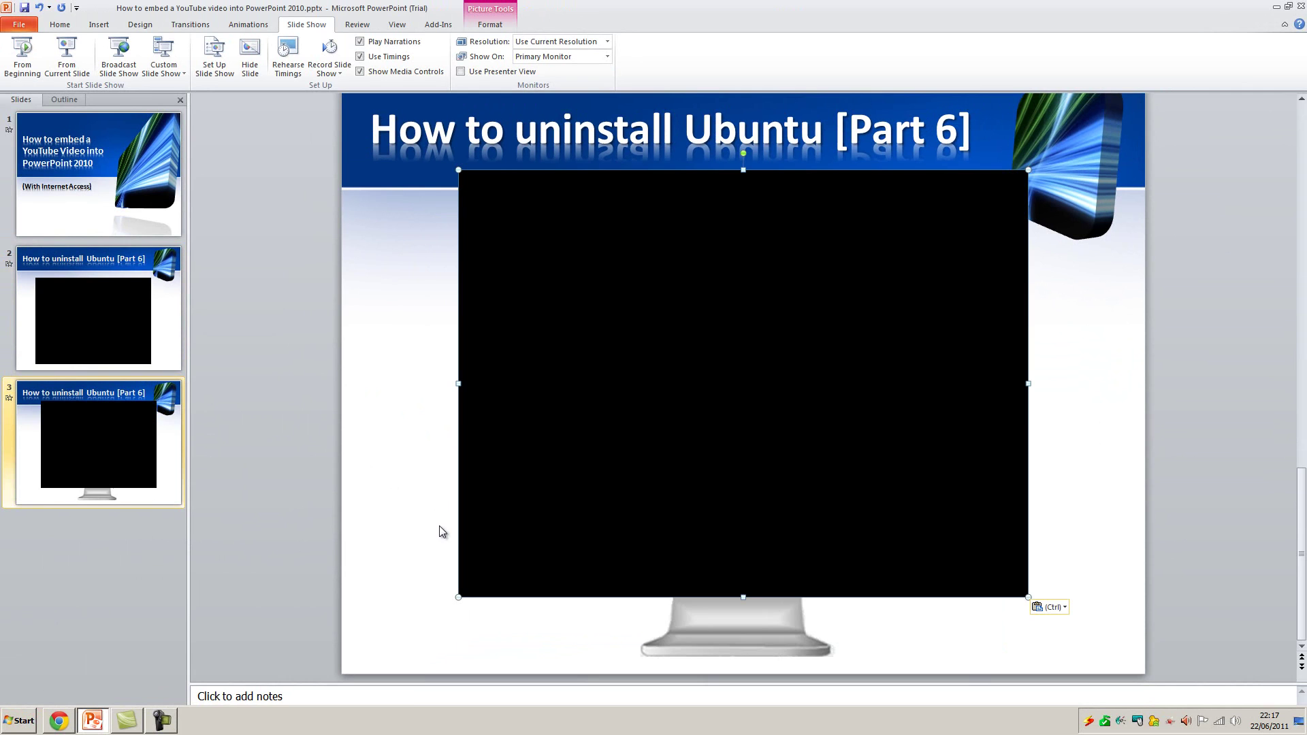
- Move and resize the video so it fits the monitor's screen
left_click_drag(709, 337, 778, 471)
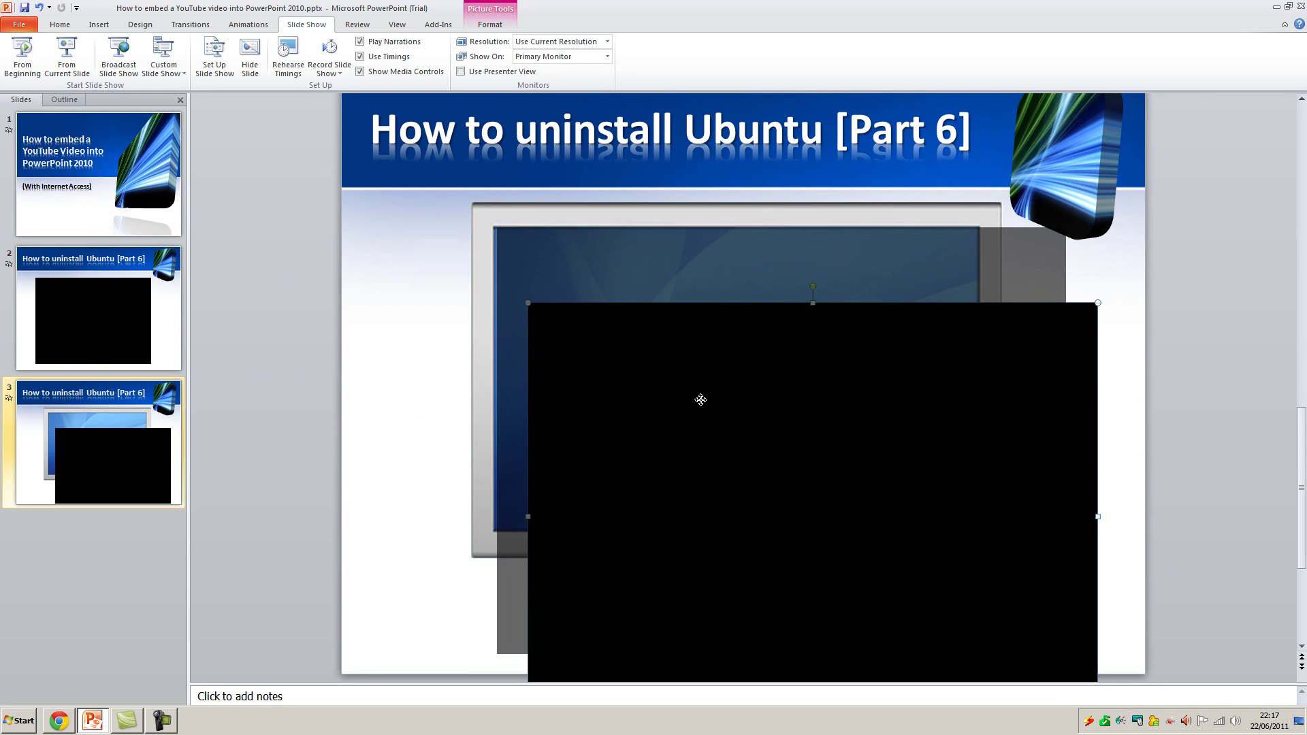
key("ctrl+z")
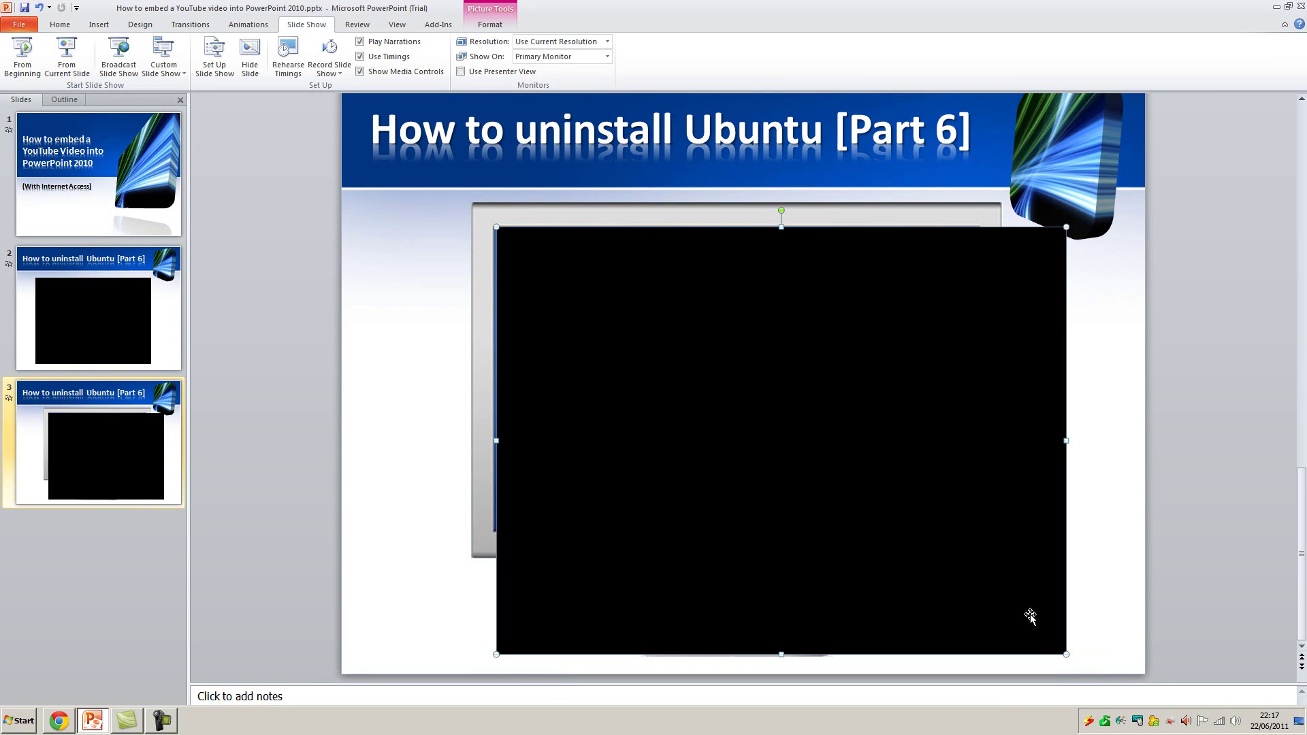
left_click_drag(804, 466, 902, 518)
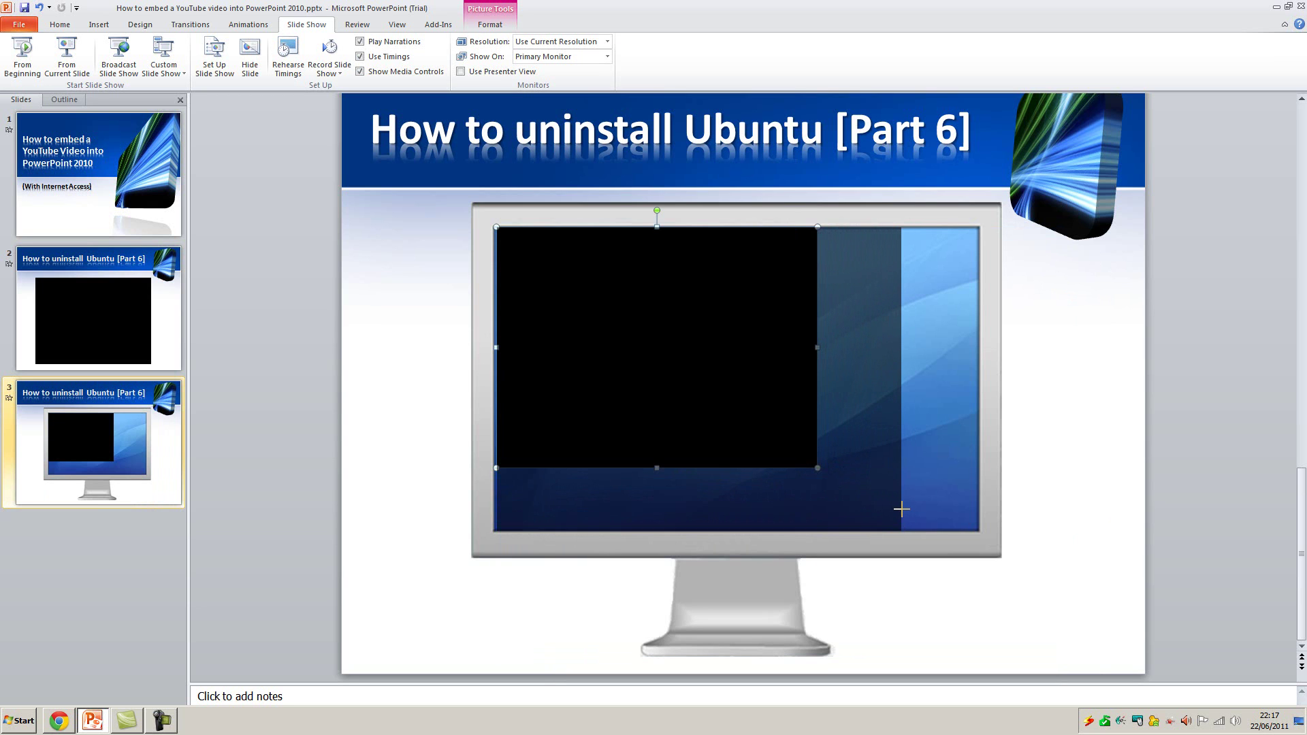
left_click_drag(901, 378, 977, 378)
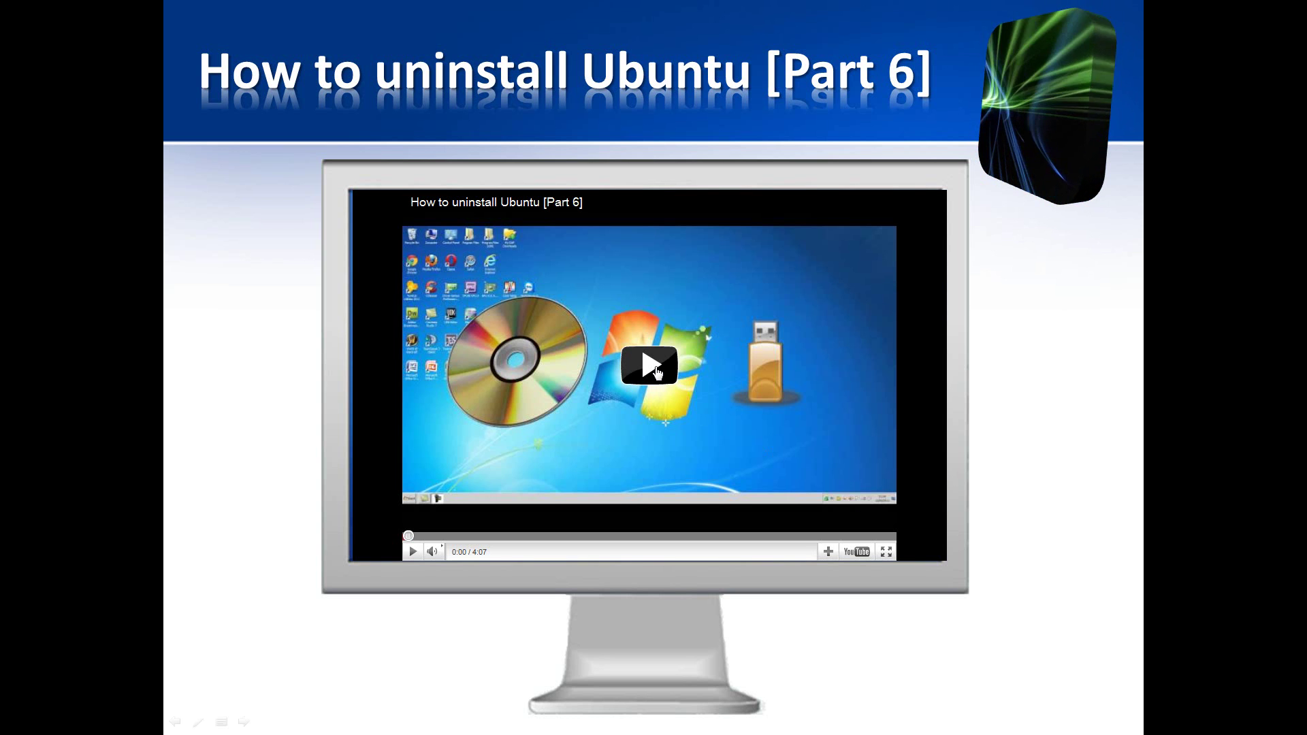
- Play the video inside the monitor in the slide show, then pause it
left_click(657, 372)
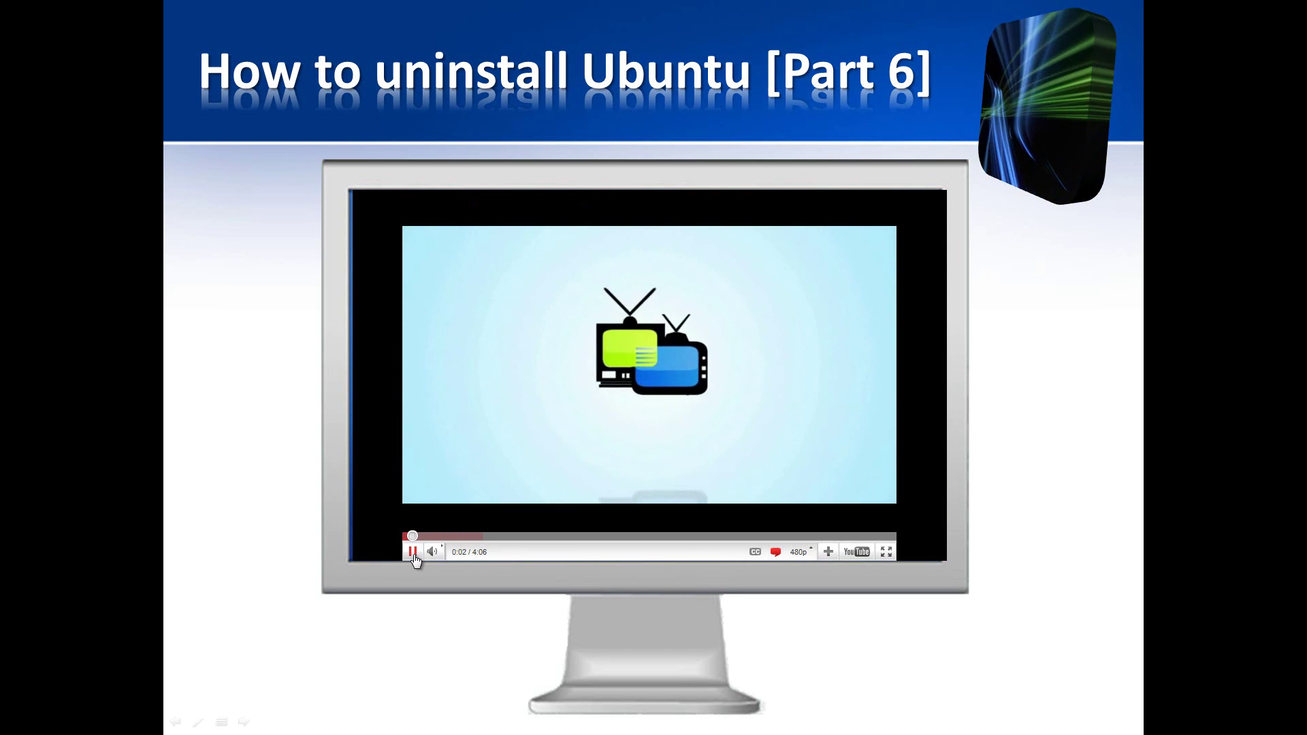
left_click(414, 555)
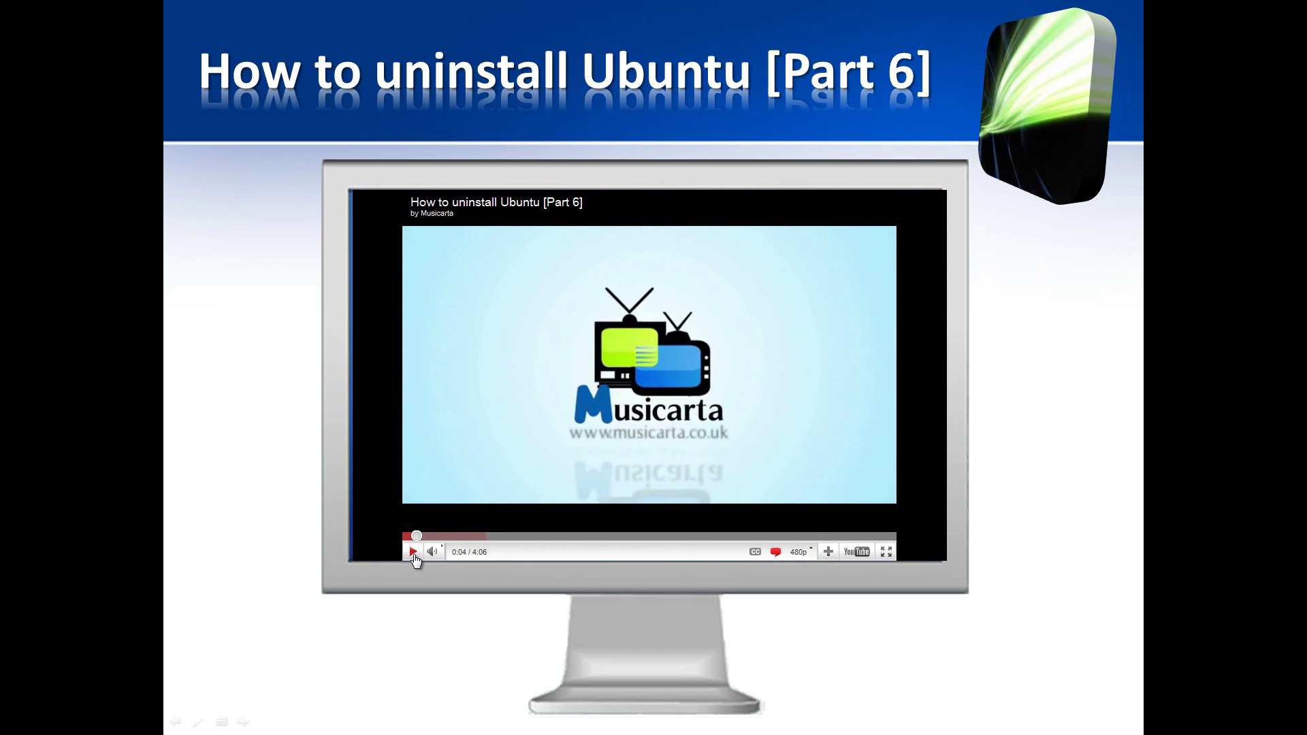